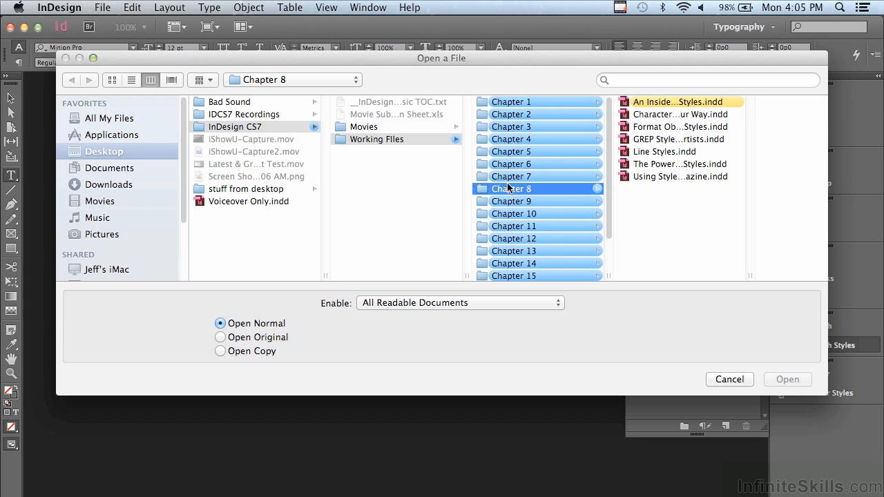
Step: Open An Inside Look at Paragraph Styles.indd from the Chapter 8 folder and magnify the upper part of the page
left_click(662, 105)
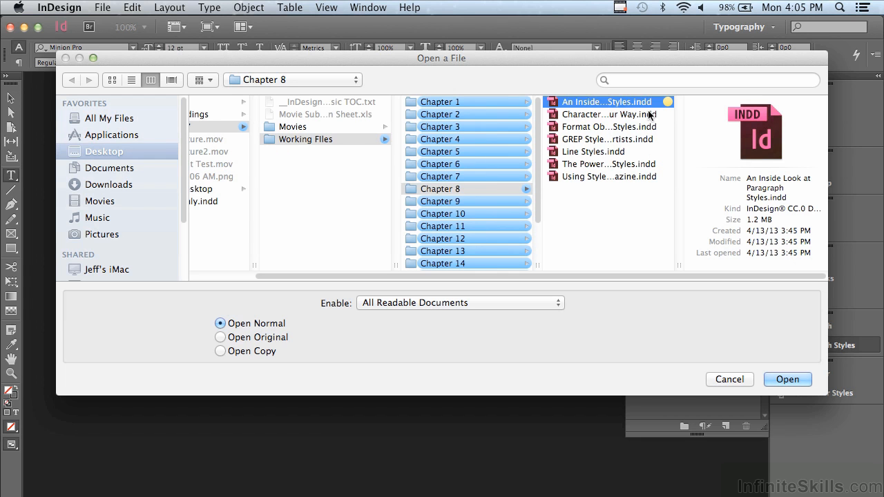
left_click(785, 379)
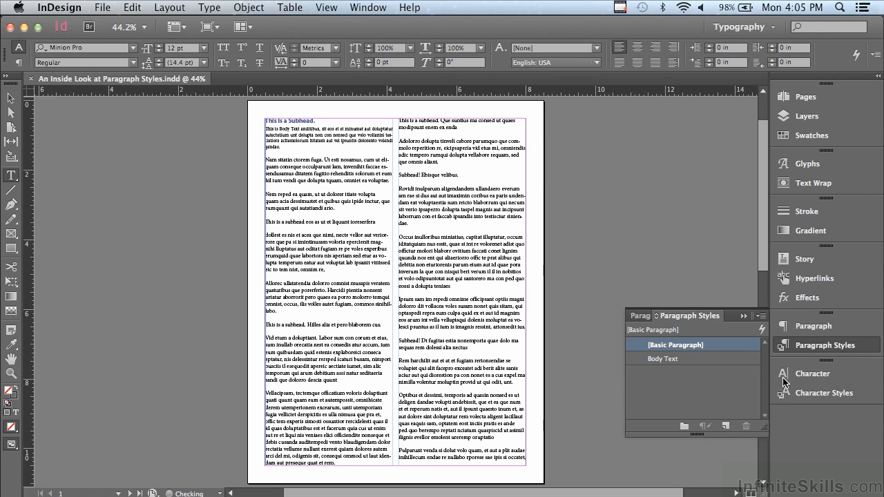
left_click(11, 374)
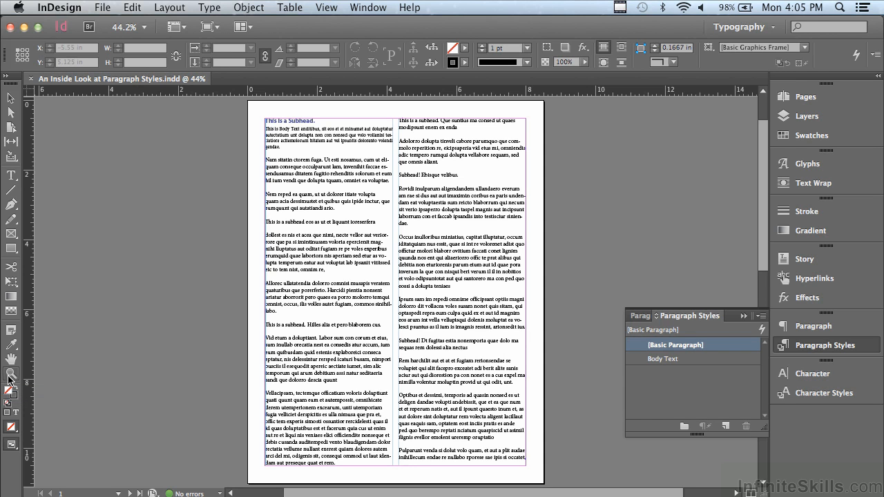
left_click_drag(248, 104, 545, 179)
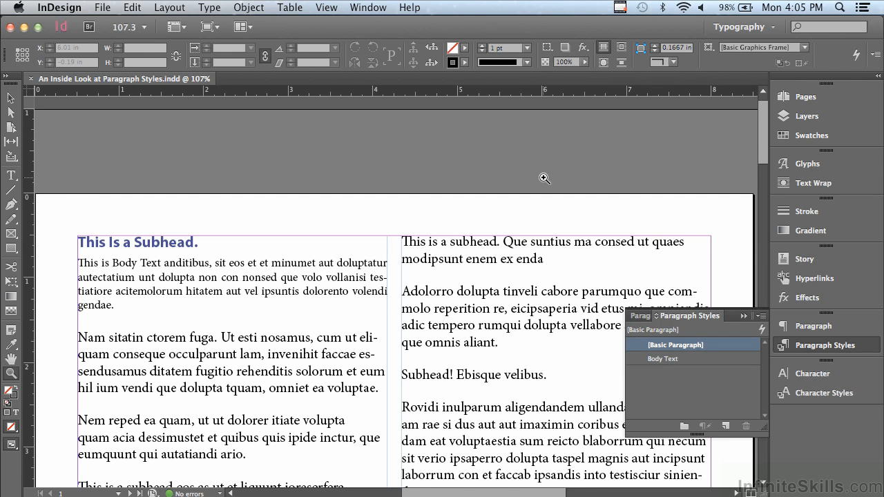
Step: Place the text cursor in the blue heading "This Is a Subhead." and start a new paragraph style from it named Subhead
left_click(11, 177)
left_click(10, 176)
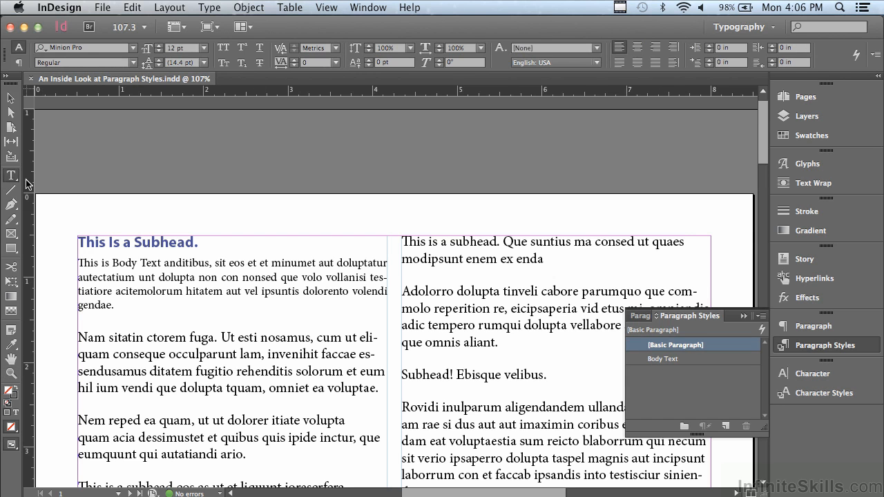
left_click(196, 277)
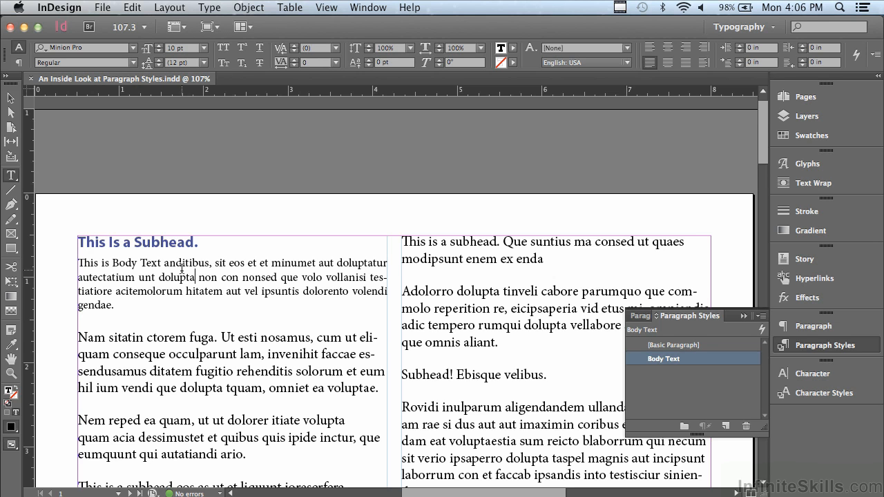
key("Up")
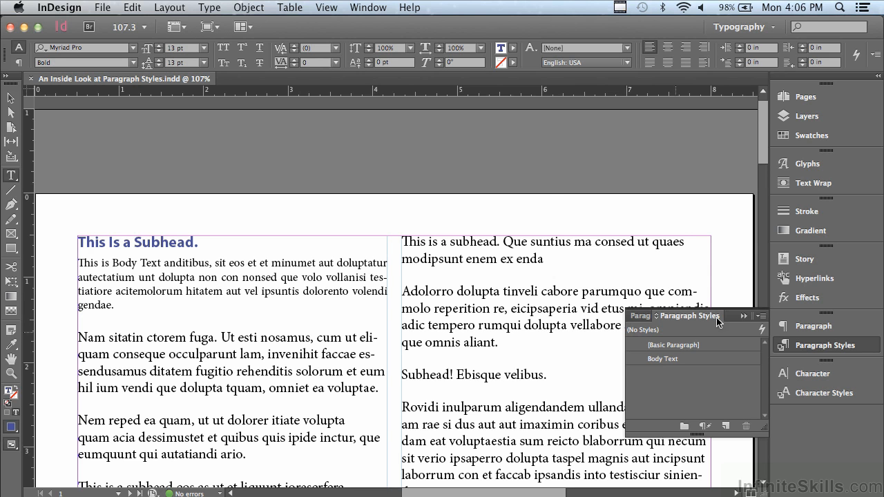
left_click(758, 318)
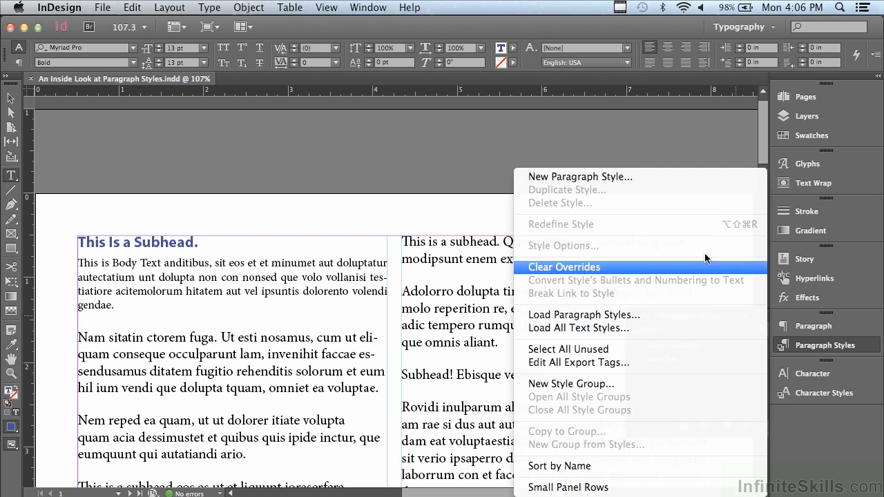
left_click(669, 178)
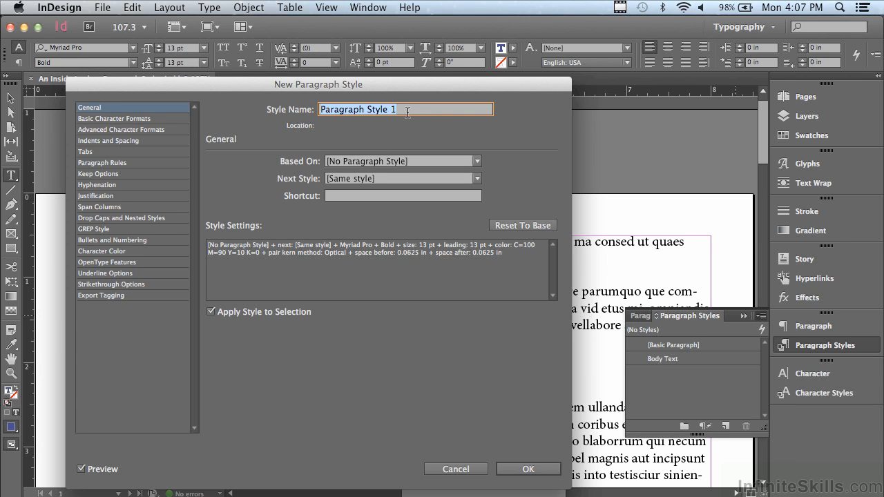
type("Subh")
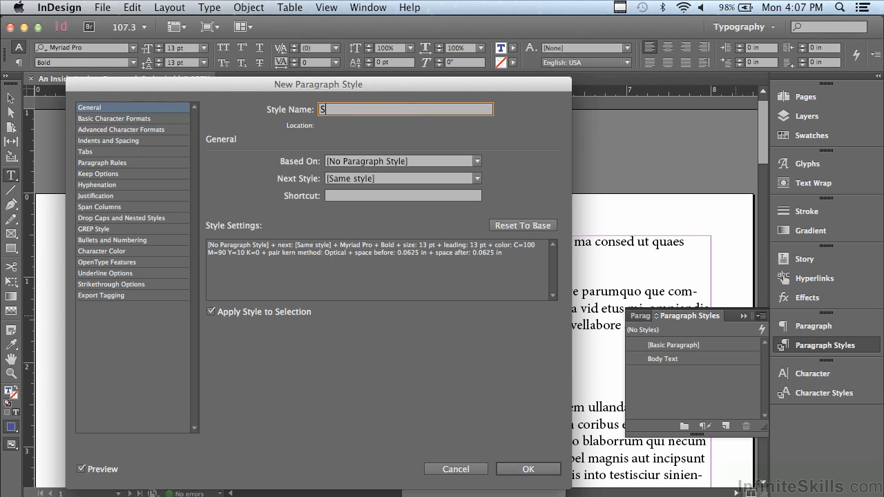
type("ead")
Step: Keep the preview enabled and create the Subhead style with it applied to the selected heading
left_click_drag(146, 87, 155, 86)
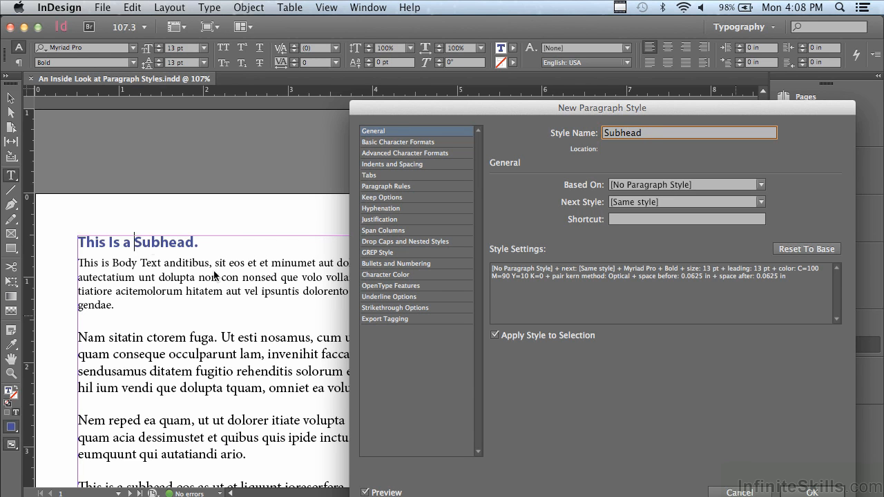
left_click(366, 492)
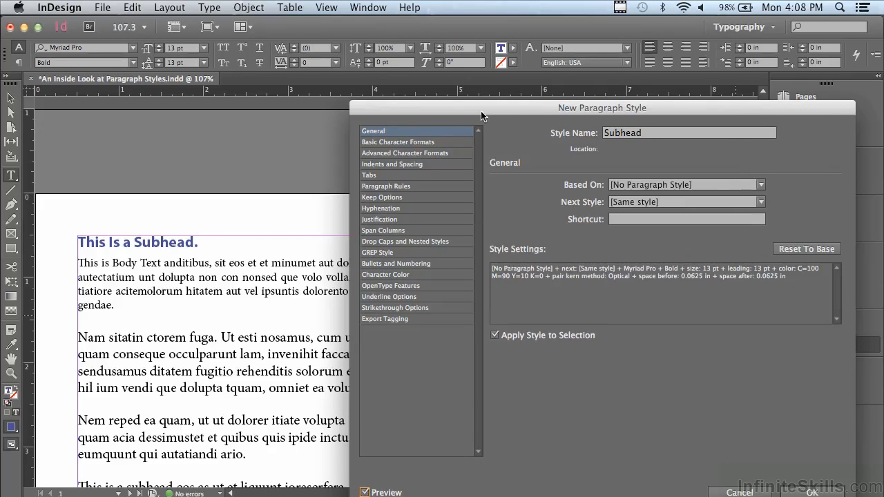
left_click_drag(484, 109, 123, 86)
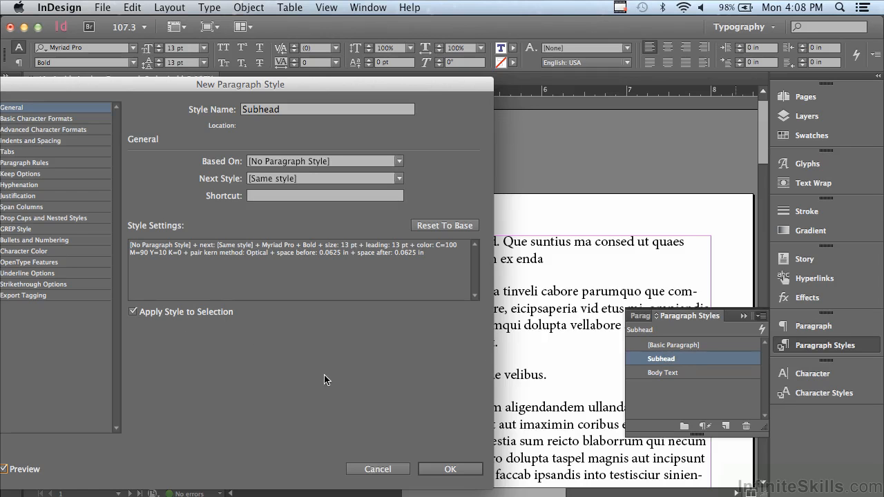
left_click(429, 470)
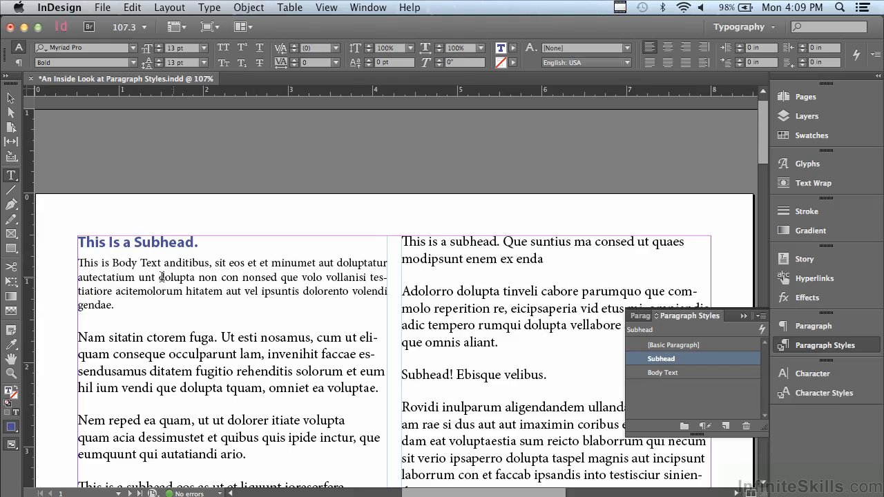
Step: Select all text from the "Nam sitatin" paragraph to the end of the story and apply the Body Text style
left_click(78, 335)
left_click_drag(79, 334, 539, 355)
left_click_drag(762, 448, 758, 383)
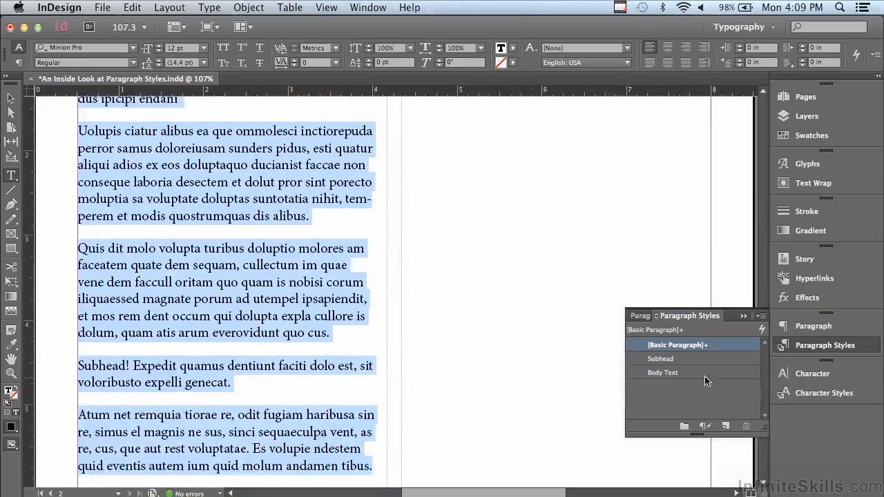
left_click(663, 373)
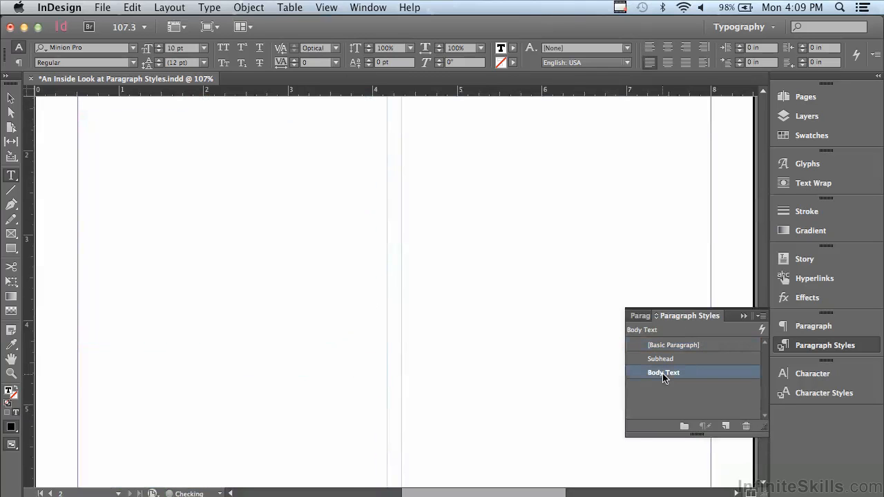
Step: Apply the Subhead style to the paragraph "This is a subhead eos as ut et liquunt ioreserfera"
left_click(762, 94)
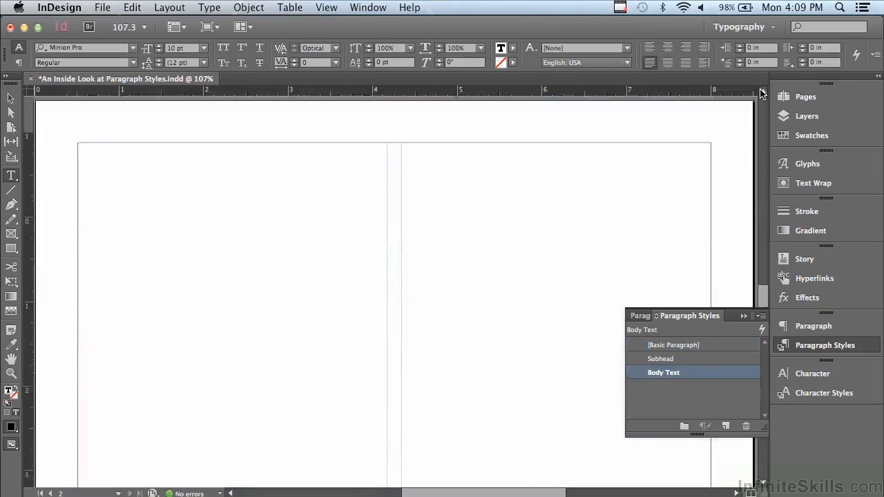
left_click(761, 93)
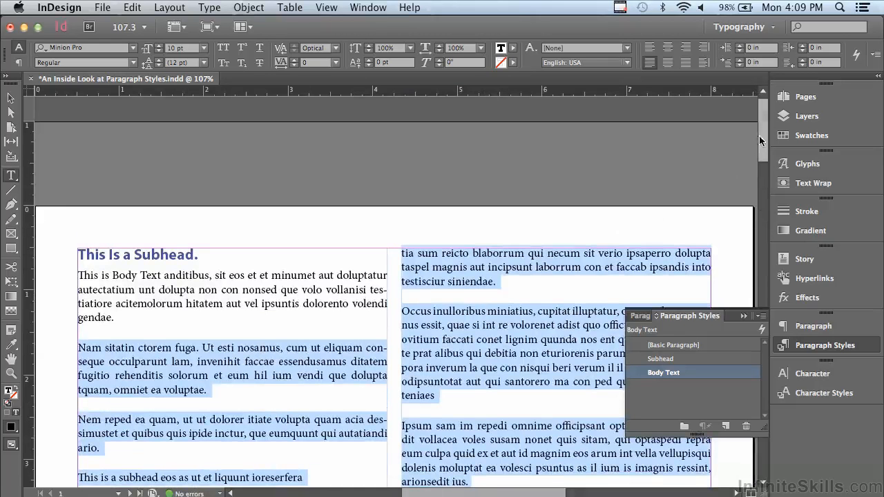
left_click_drag(763, 140, 754, 172)
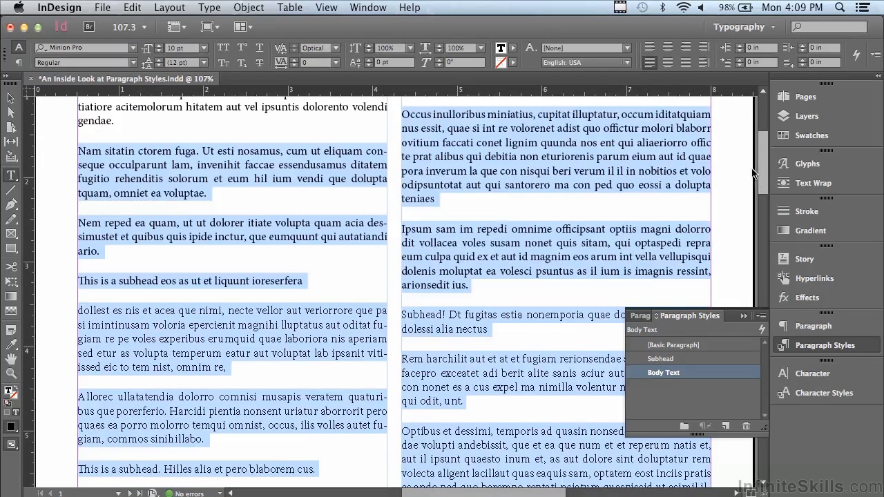
left_click(248, 278)
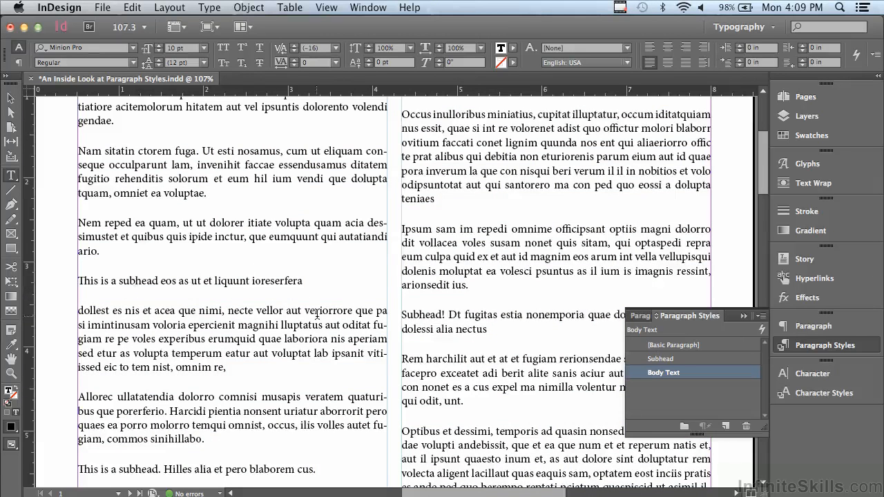
left_click(654, 359)
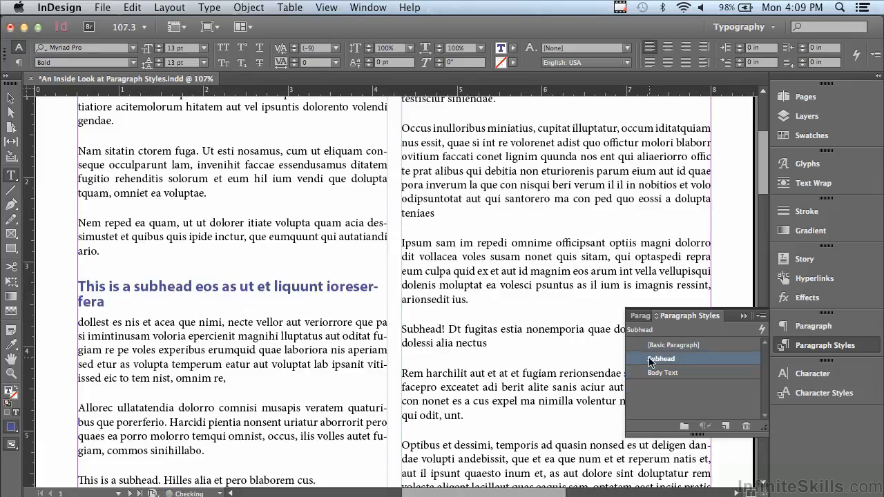
Step: Apply the Subhead style to the paragraph "This is a subhead. Hilles alia et pero blaborem cus."
left_click_drag(759, 158, 757, 203)
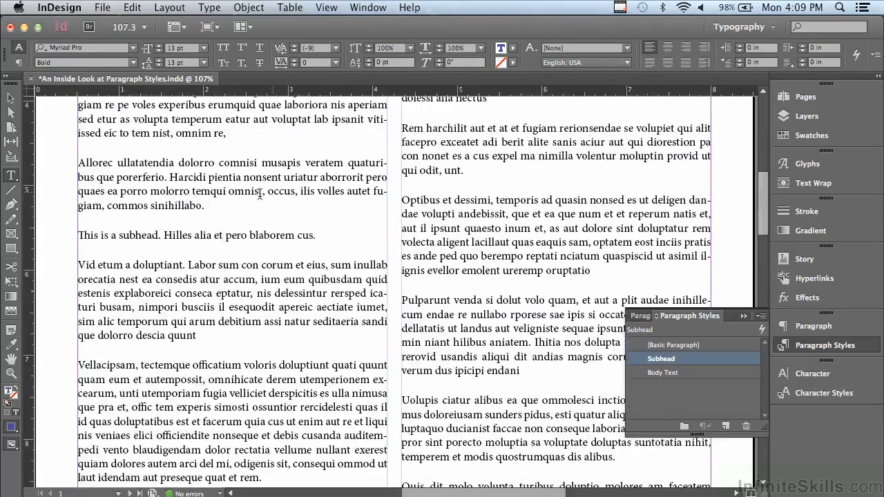
left_click(279, 236)
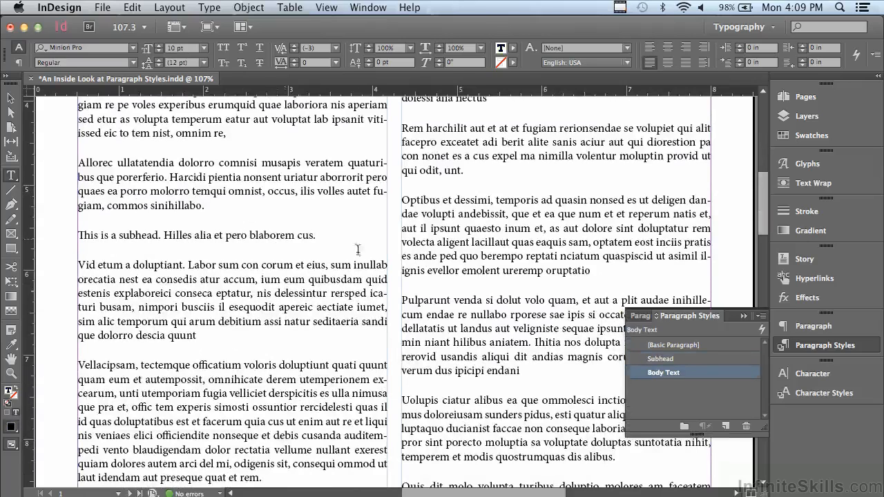
left_click(680, 359)
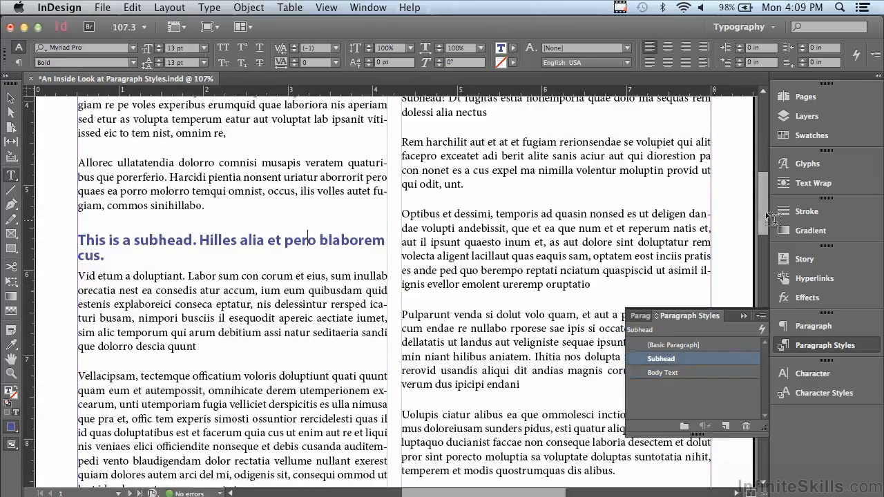
Step: Apply the Subhead style to the paragraphs "This is a subhead. Que suntius ma consed" and "Subhead! Ebisque velibus."
left_click_drag(763, 210, 755, 253)
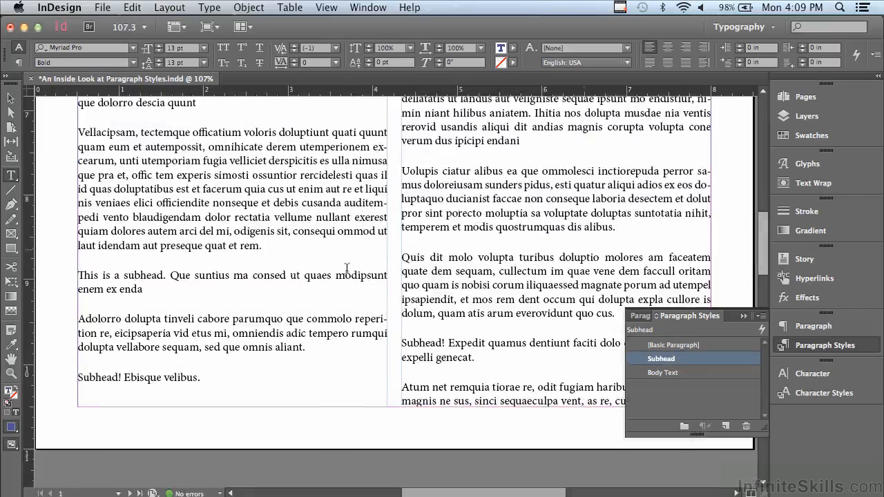
left_click(253, 276)
left_click(646, 371)
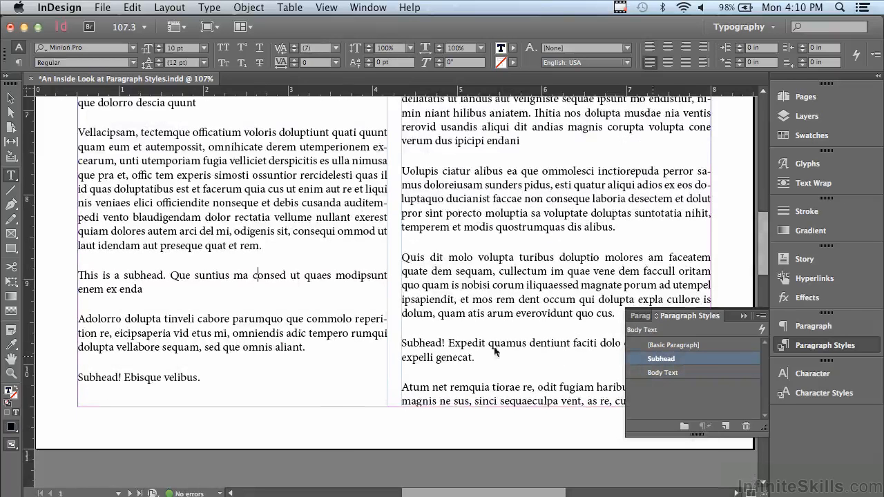
left_click(660, 359)
left_click(161, 374)
left_click(685, 356)
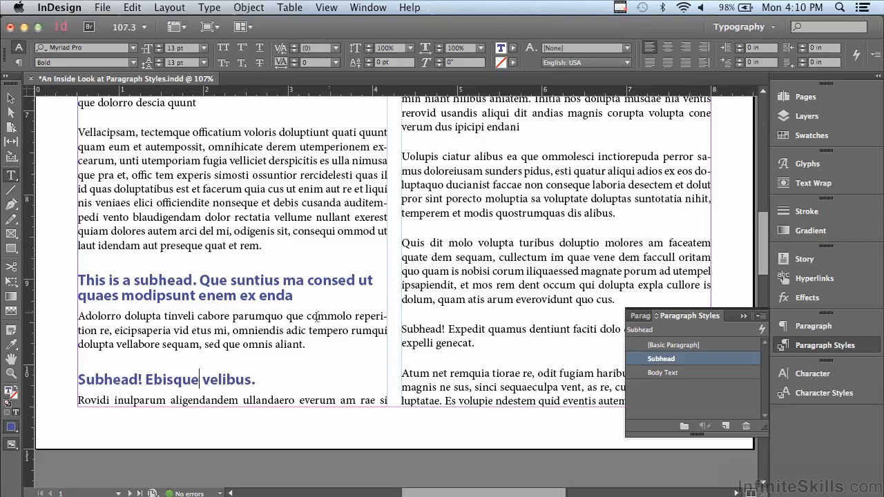
Step: Use the Eyedropper to copy the Subhead formatting onto "Subhead! Dt fugitas estia nonemporia" and check which style that paragraph carries
left_click(10, 346)
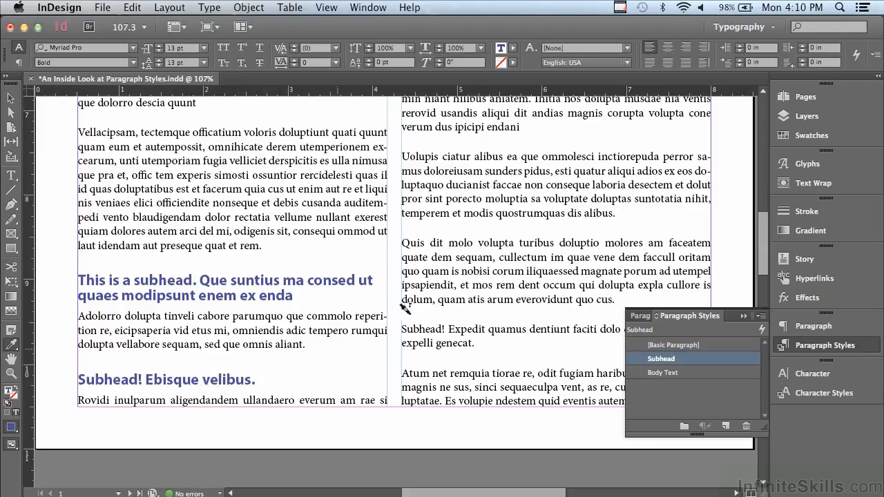
left_click_drag(762, 248, 736, 179)
scroll(735, 180, "down", 4)
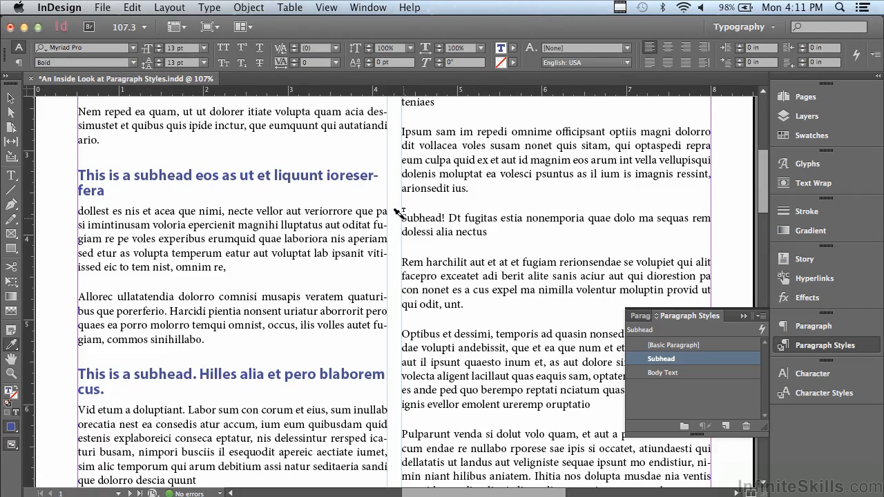
left_click_drag(399, 213, 503, 221)
key("super+z")
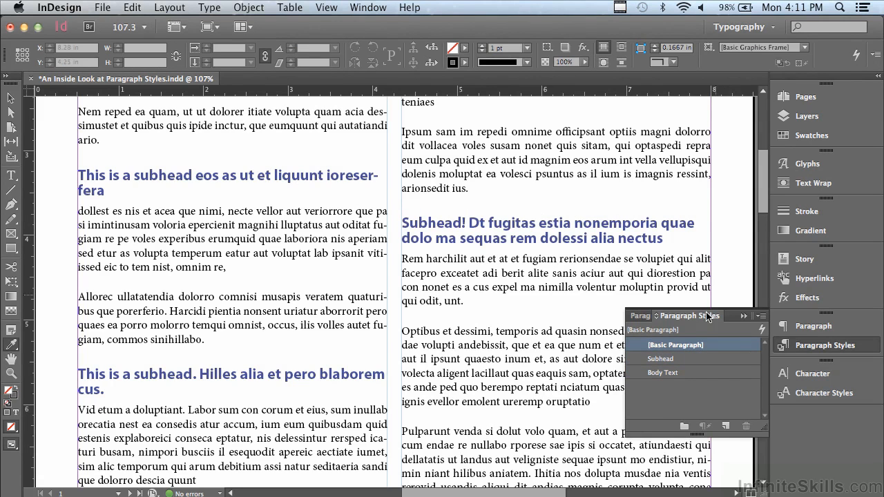
left_click(11, 175)
left_click(465, 221)
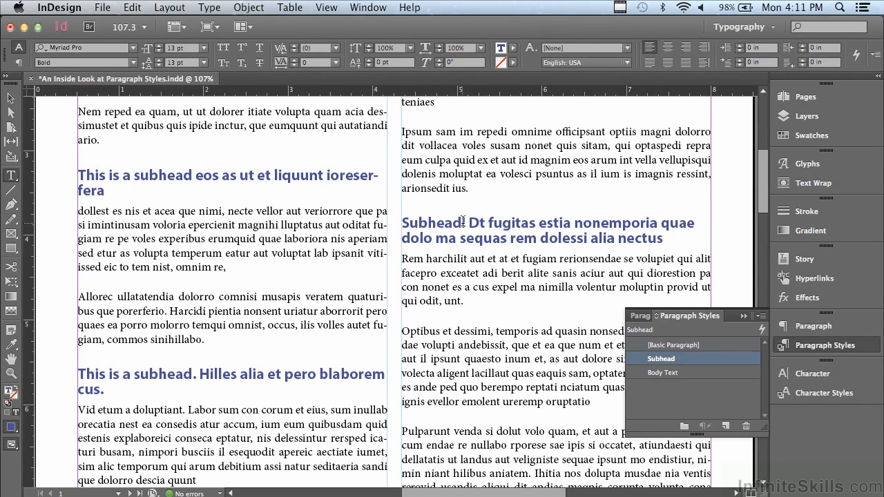
Step: Reorder the paragraph styles by moving Subhead below Body Text, and sort the style list by name
left_click_drag(758, 196, 756, 223)
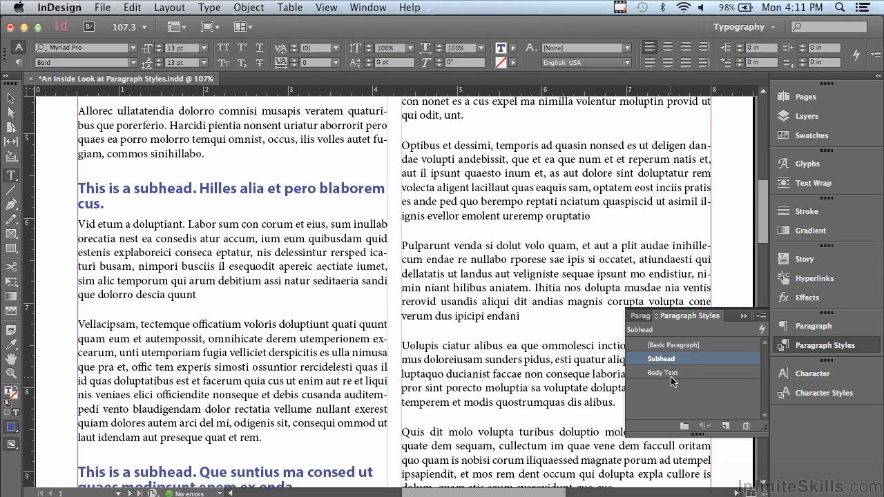
left_click_drag(663, 358, 655, 378)
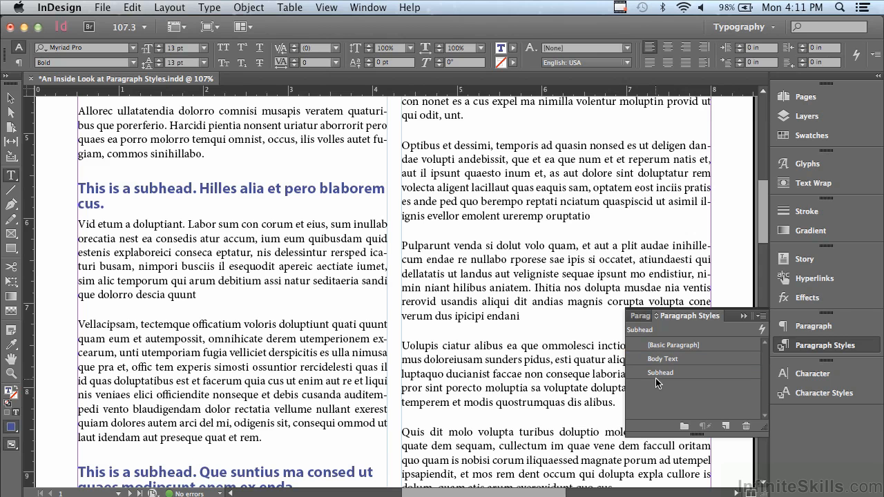
left_click(682, 373)
left_click_drag(682, 350, 682, 350)
left_click(761, 316)
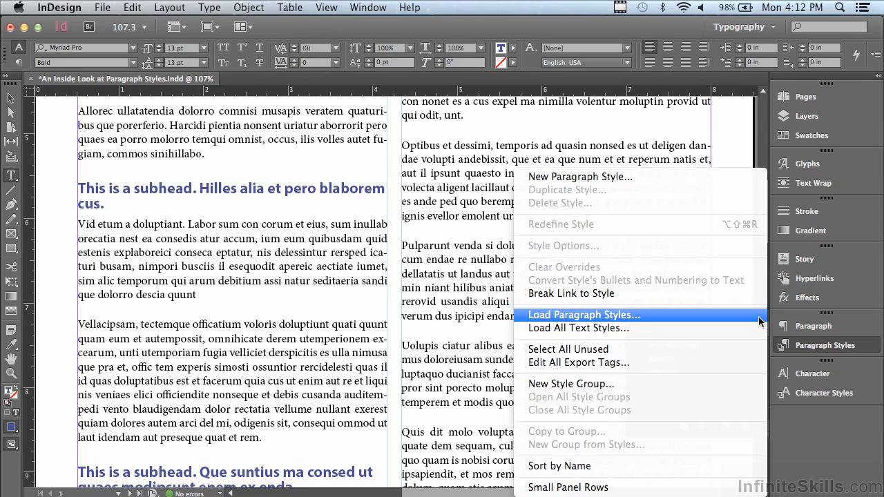
left_click(694, 467)
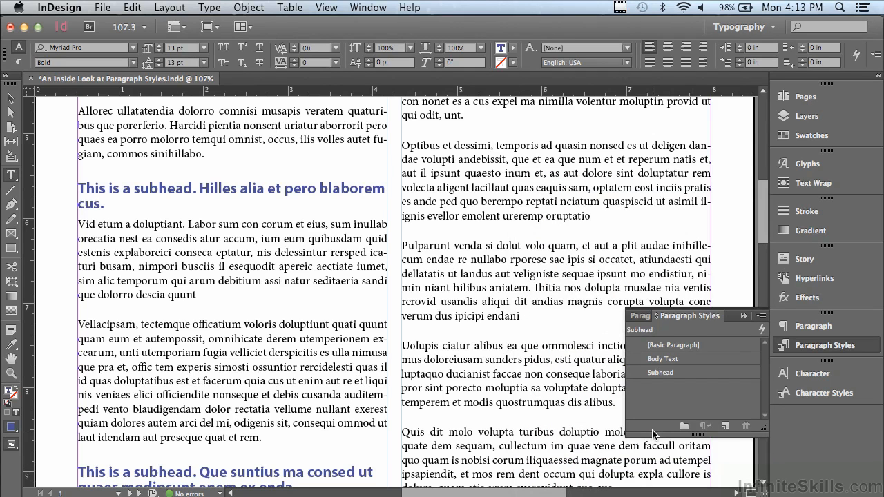
left_click(760, 318)
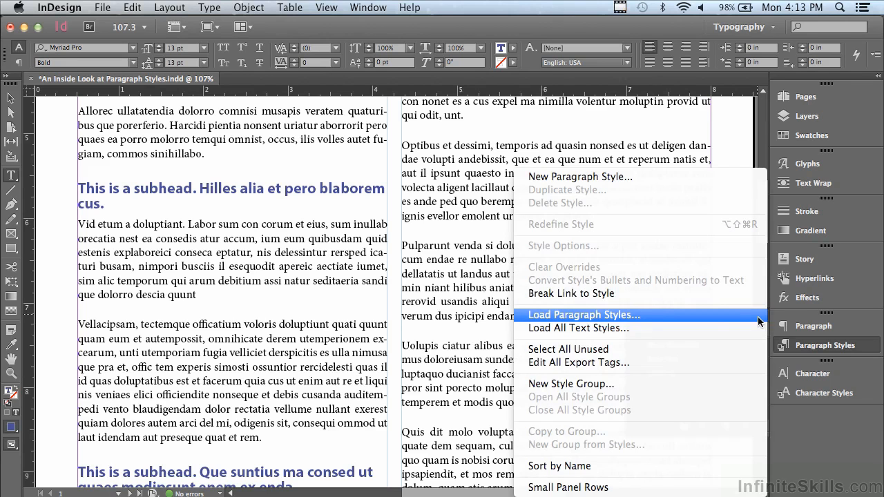
left_click(556, 224)
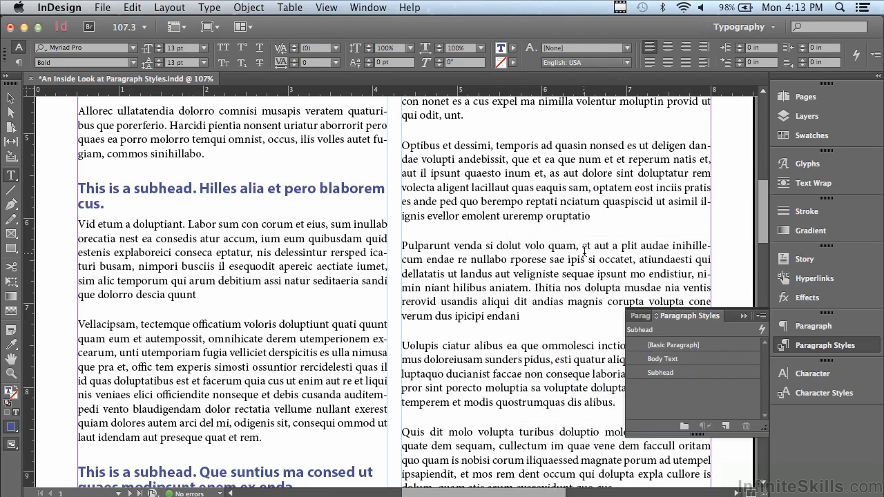
Step: Color the text of the subhead "This is a subhead. Hilles alia et pero blaborem cus." with the C=15 M=100 Y=100 K=0 swatch
left_click_drag(78, 190, 137, 205)
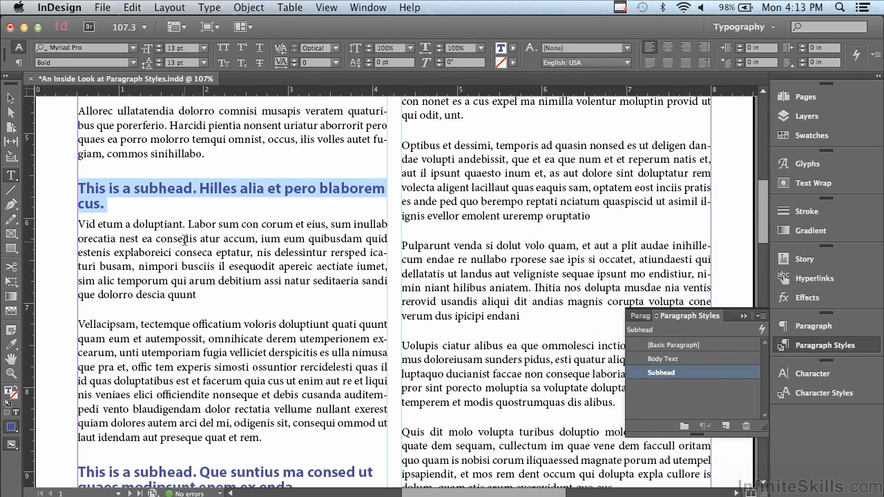
left_click(818, 138)
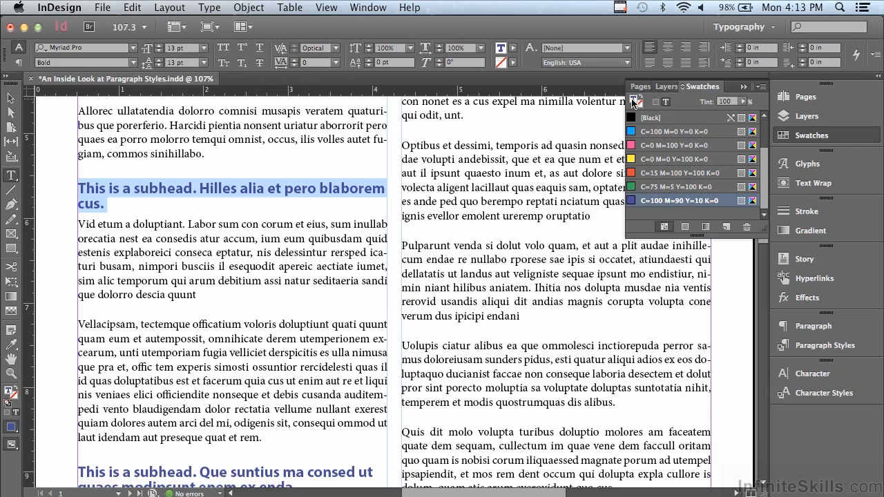
left_click(631, 174)
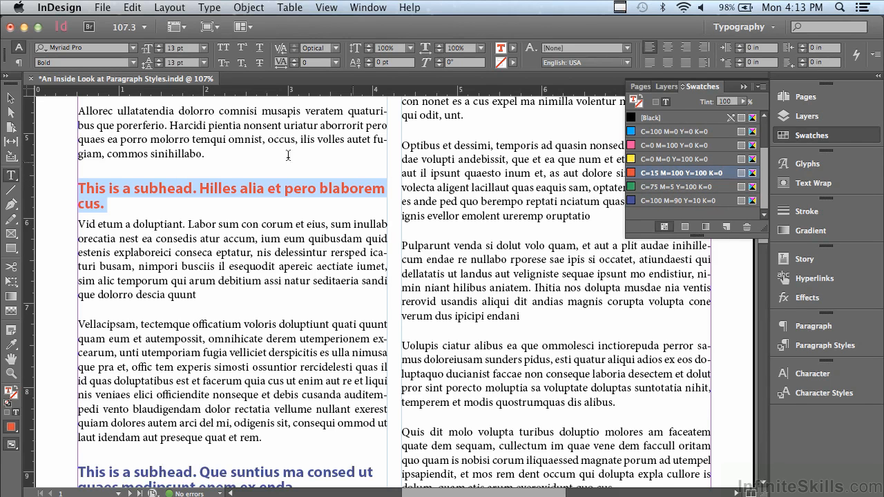
Step: Set the selected subhead's font size to 15 pt and its leading to 15 pt
left_click(158, 47)
left_click(157, 47)
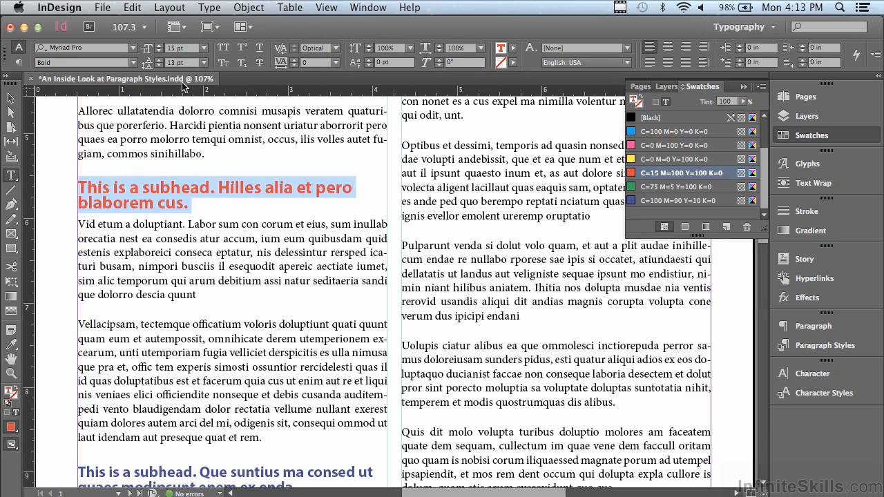
left_click(159, 60)
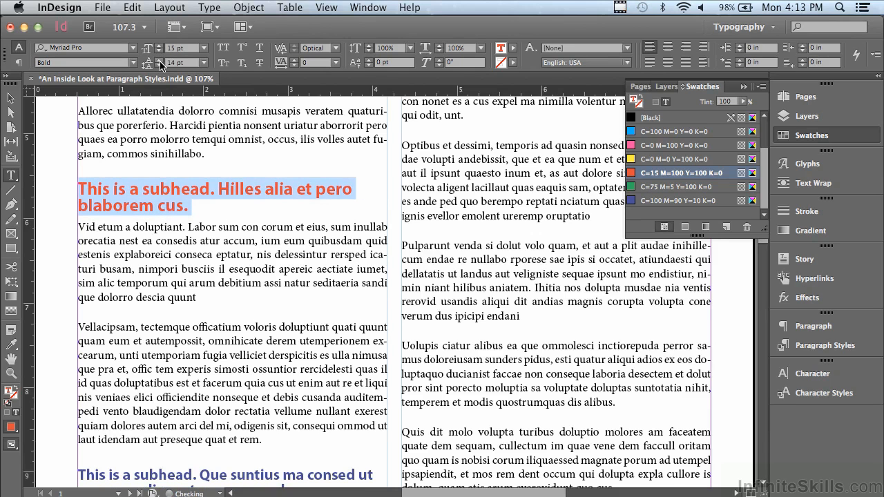
left_click(160, 60)
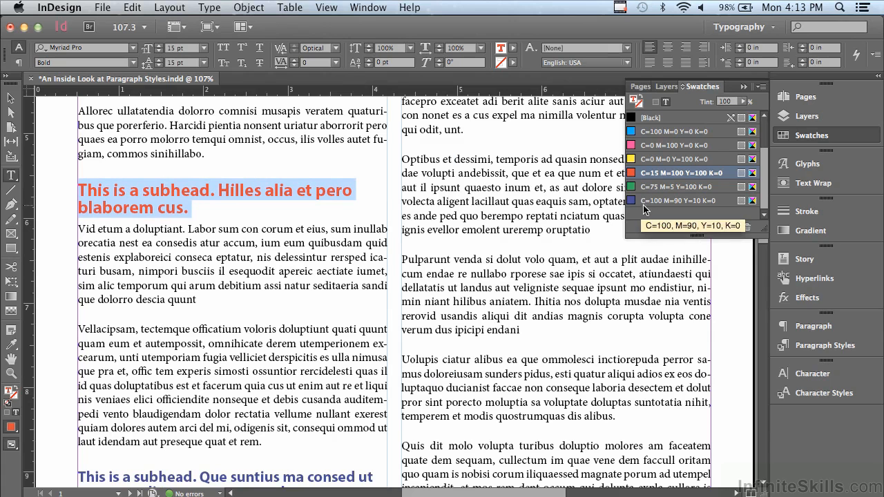
Step: Redefine the Subhead paragraph style from the selected text's formatting and check the subheads at the start of the page
left_click(822, 352)
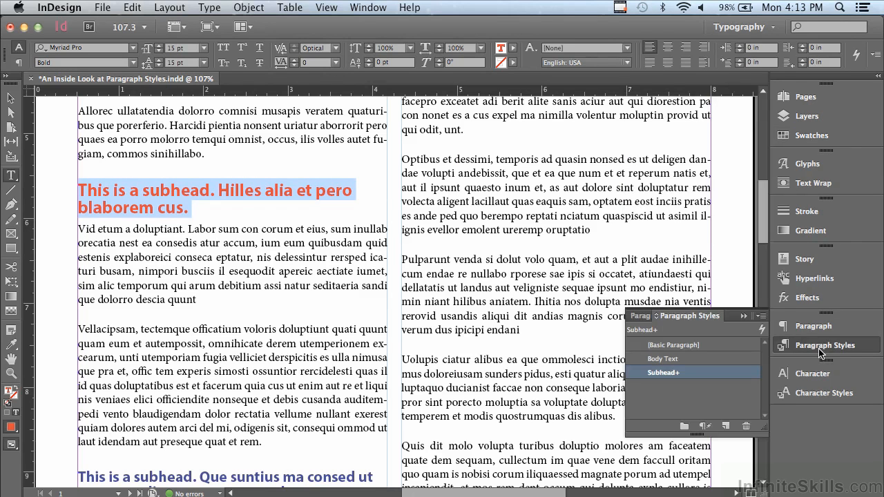
left_click(762, 316)
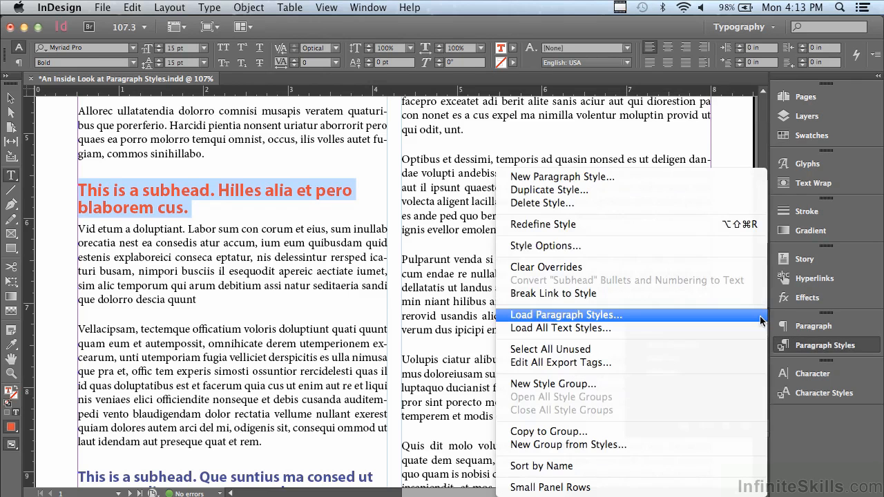
left_click(738, 224)
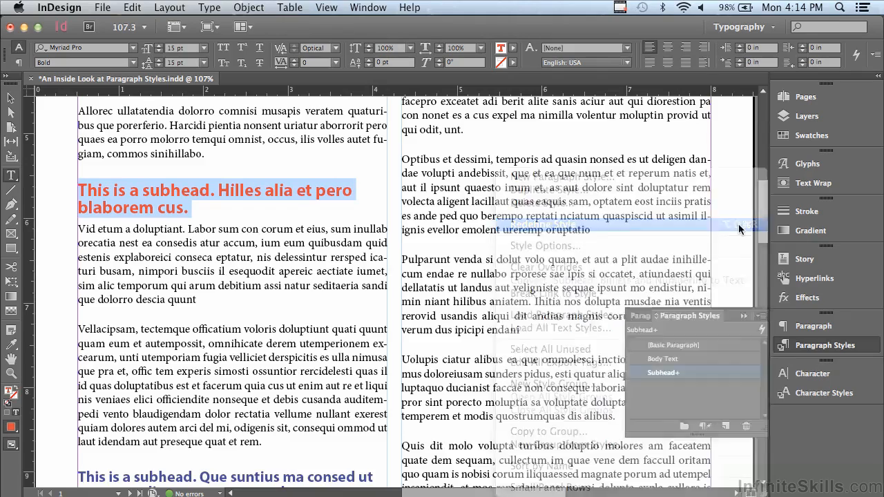
left_click_drag(760, 189, 763, 129)
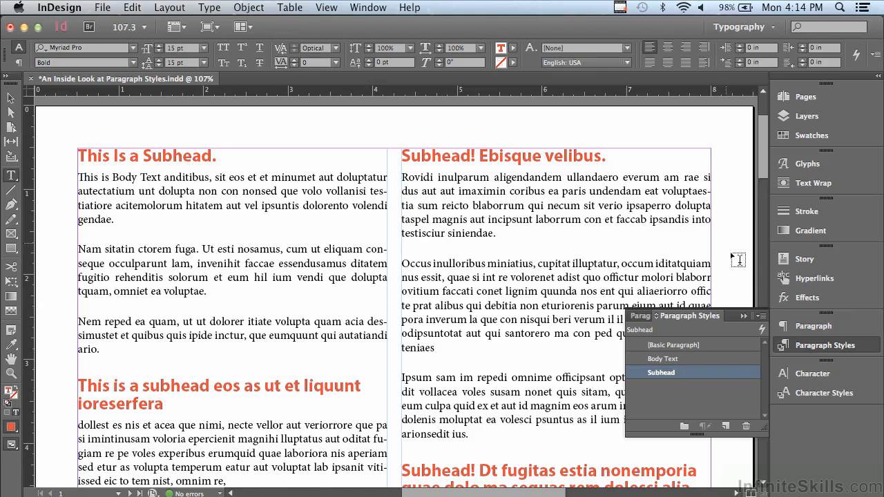
Step: Start loading all text styles from "Character Styles Do It Your Way.indd" and cancel the import
left_click(760, 317)
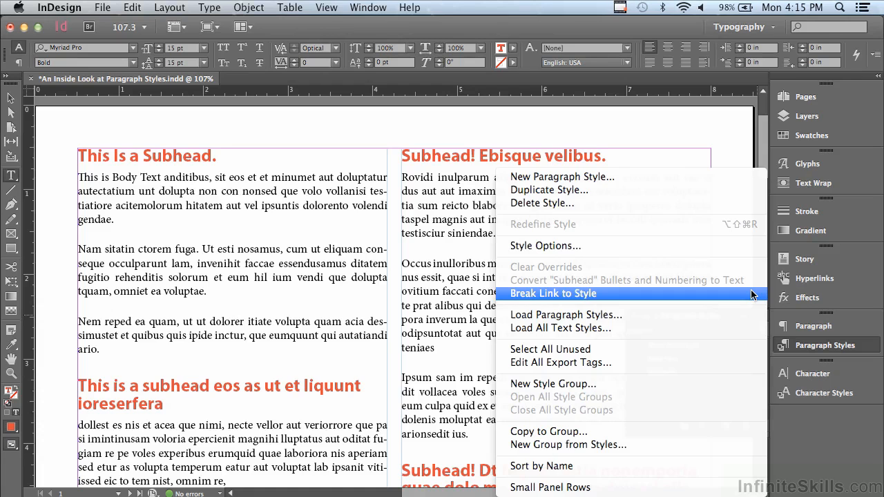
left_click(743, 330)
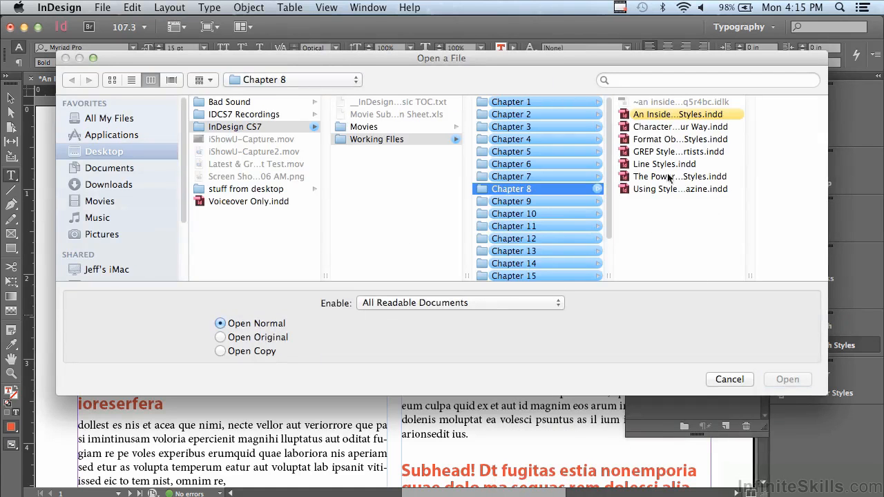
left_click(656, 127)
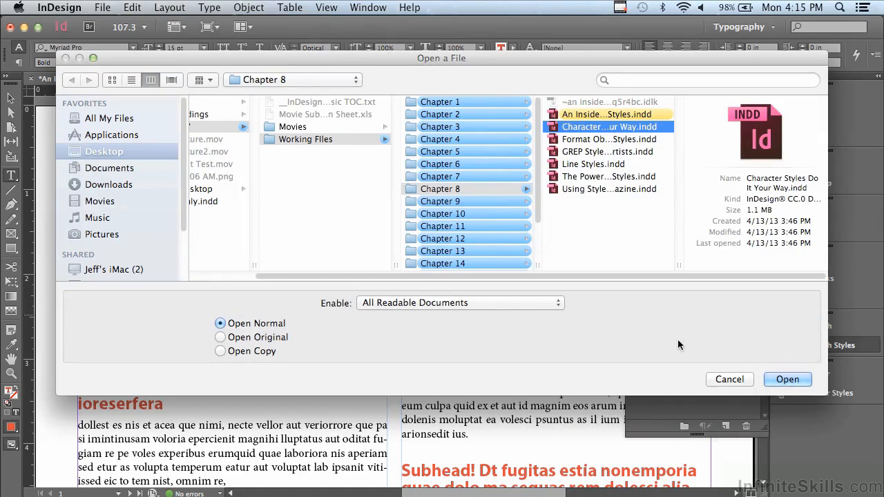
left_click(718, 380)
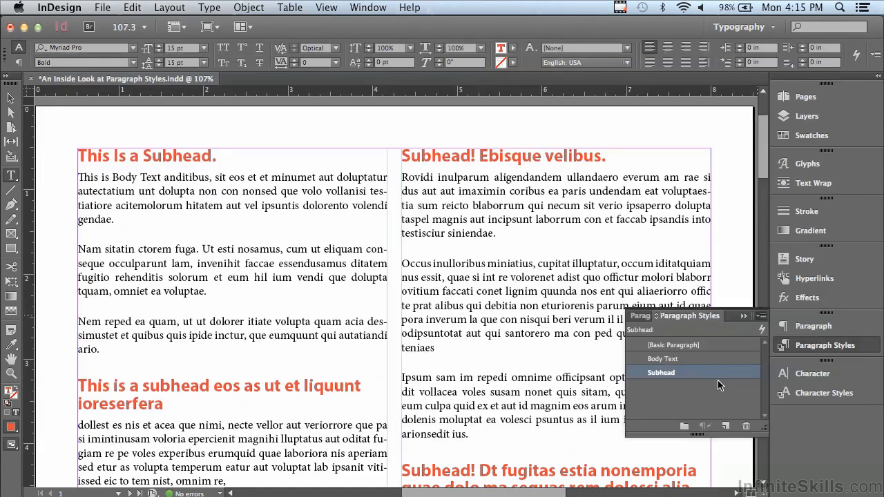
Step: Select all unused paragraph styles in the document
left_click(760, 317)
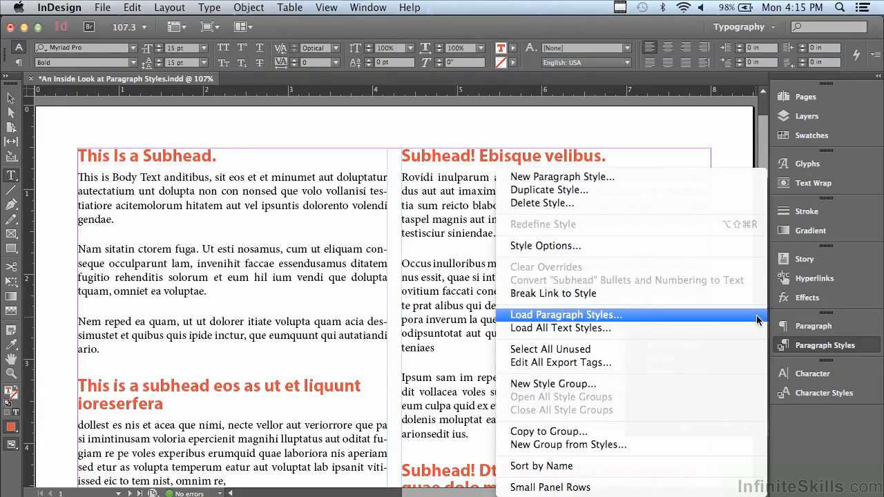
left_click(743, 351)
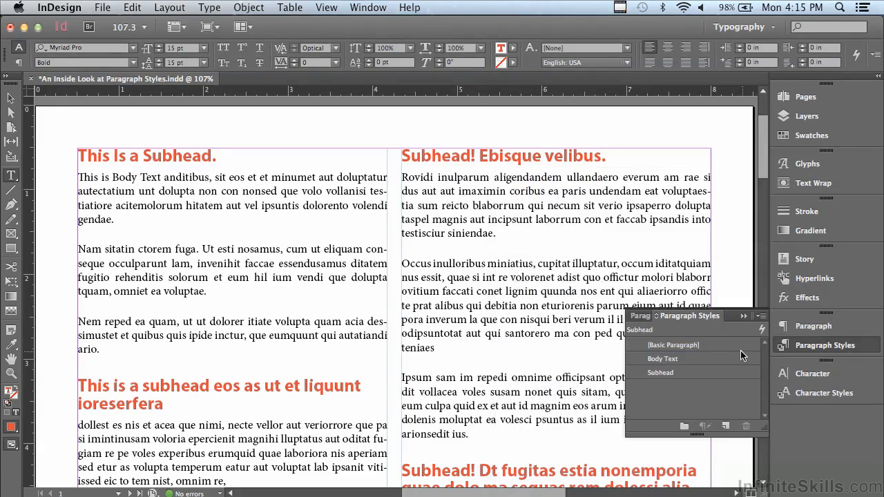